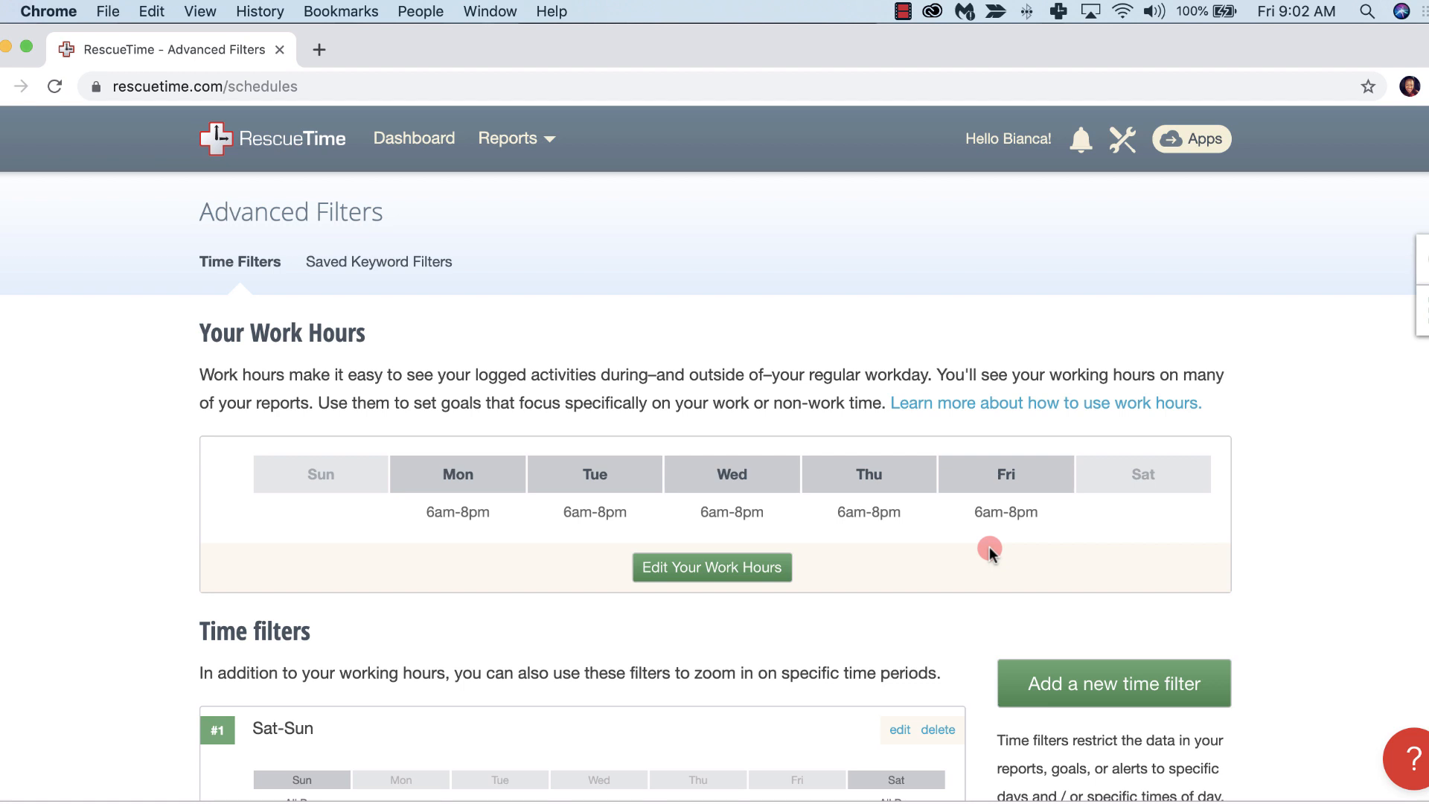
- Edit the work schedule, drop Friday, and set Monday to 5am–5pm
click(693, 567)
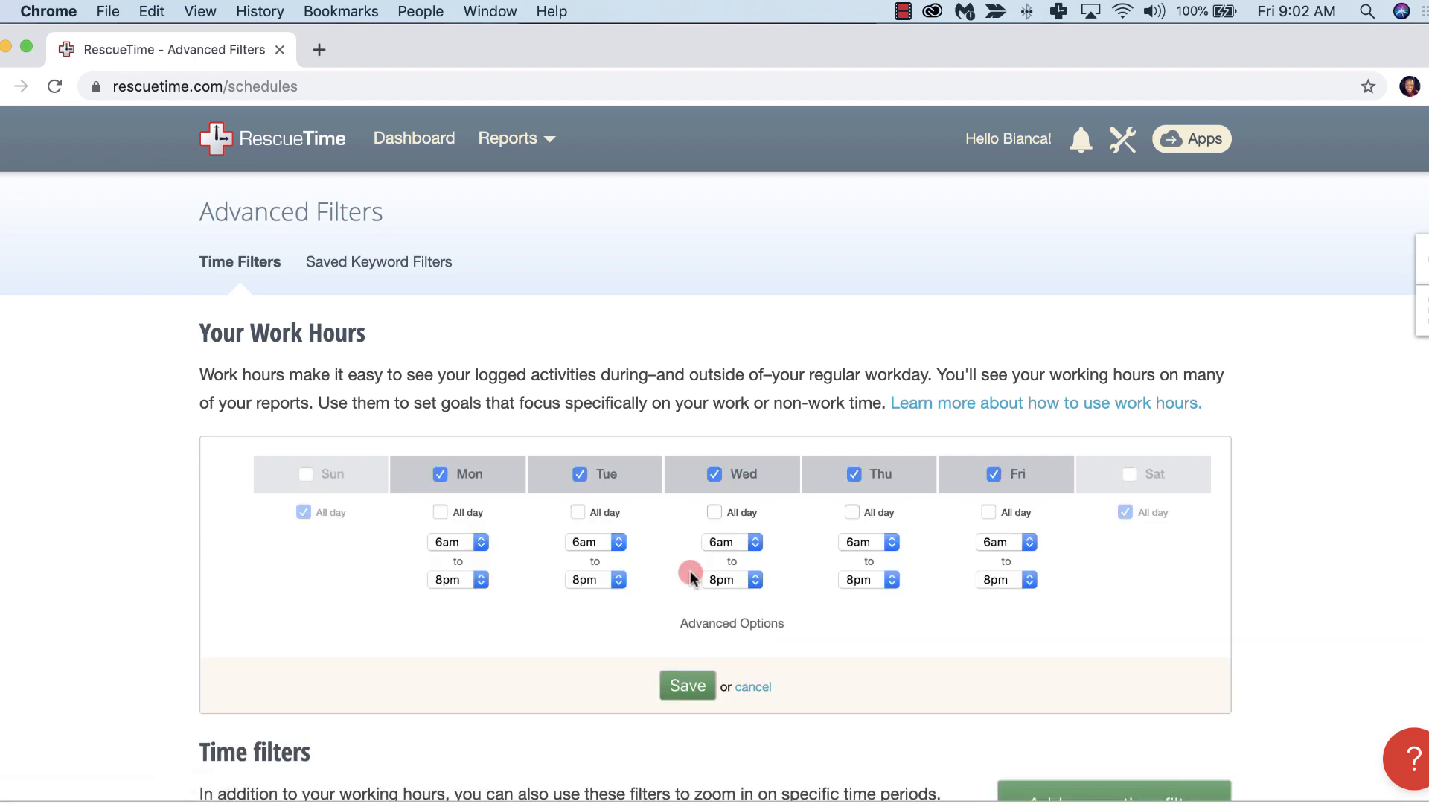
click(993, 472)
click(481, 540)
click(465, 524)
click(478, 579)
click(467, 523)
- Set Tuesday, Wednesday and Thursday to run 5am–5pm as well
click(617, 541)
click(618, 578)
click(597, 529)
click(755, 579)
click(730, 529)
click(891, 580)
click(860, 529)
- Use Advanced Options to add a second Monday period, ending the morning at 12pm
click(759, 624)
click(464, 605)
click(481, 580)
click(464, 493)
- Resume Monday at 1pm after lunch and end the afternoon period at 5pm
click(476, 618)
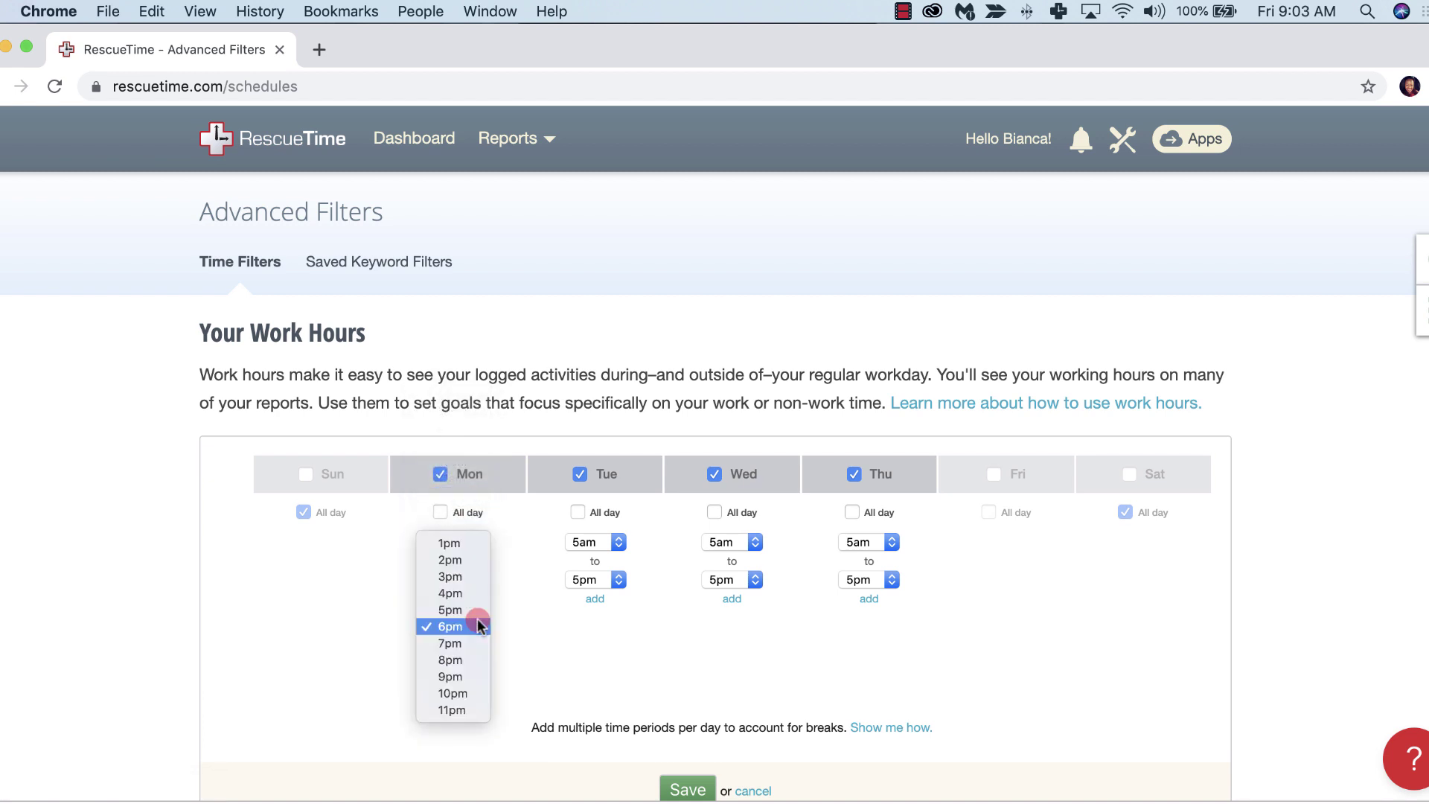
click(464, 544)
click(479, 665)
click(463, 553)
scroll(535, 647, down, 2)
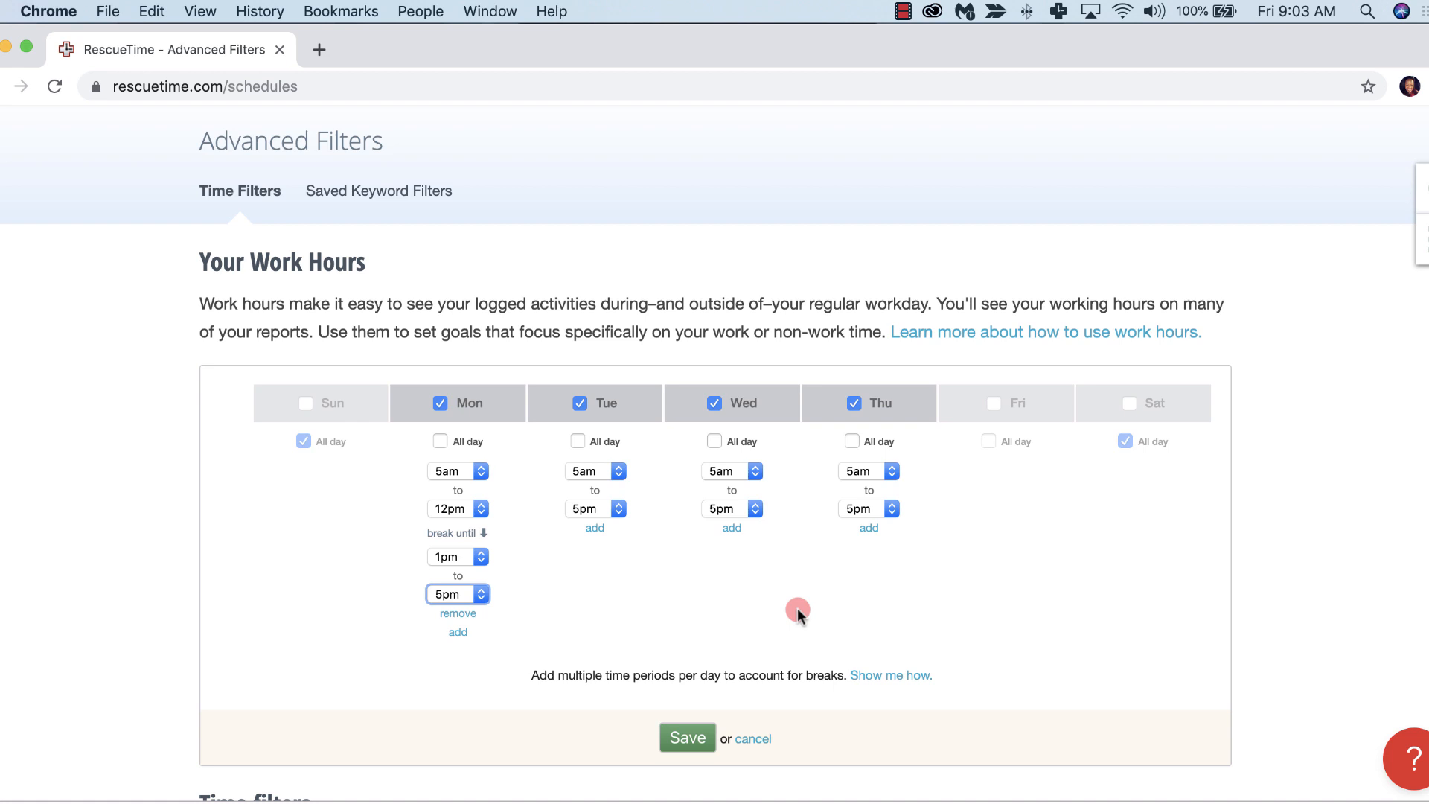